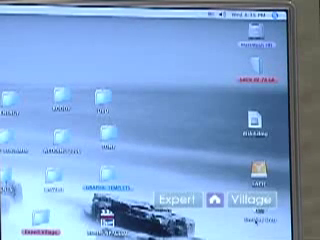
# Select the blank 'back up' DVD on the desktop to open its Recordable DVD window
pyautogui.click(260, 214)
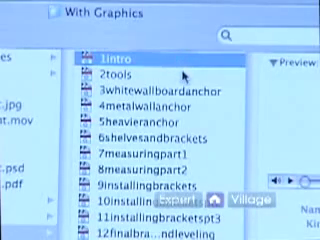
# Drag the nine clips, 1intro through 9installingbrackets, onto the 'back up' disc
pyautogui.keyDown('shift'); pyautogui.click(175, 185); pyautogui.keyUp('shift')
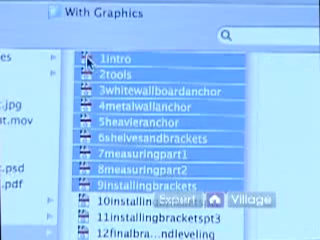
pyautogui.moveTo(88, 62); pyautogui.dragTo(218, 72)
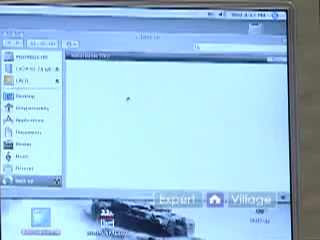
pyautogui.moveTo(128, 98); pyautogui.dragTo(128, 98)
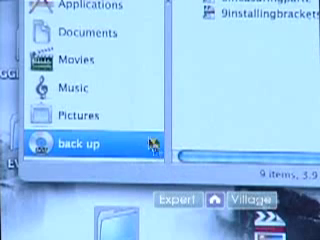
# Use the burn icon beside 'back up' in the sidebar to bring up the burn dialog
pyautogui.click(152, 148)
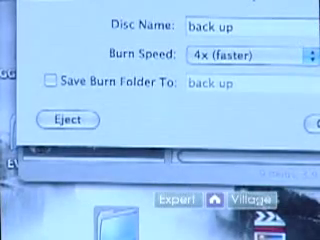
# Keep 4x (faster) as the burn speed in the Burn Speed list
pyautogui.click(268, 57)
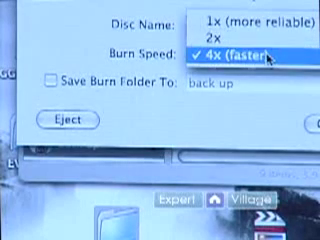
pyautogui.click(268, 57)
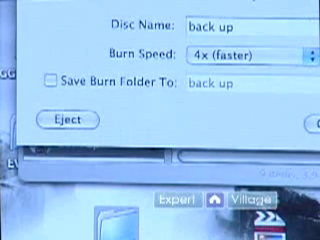